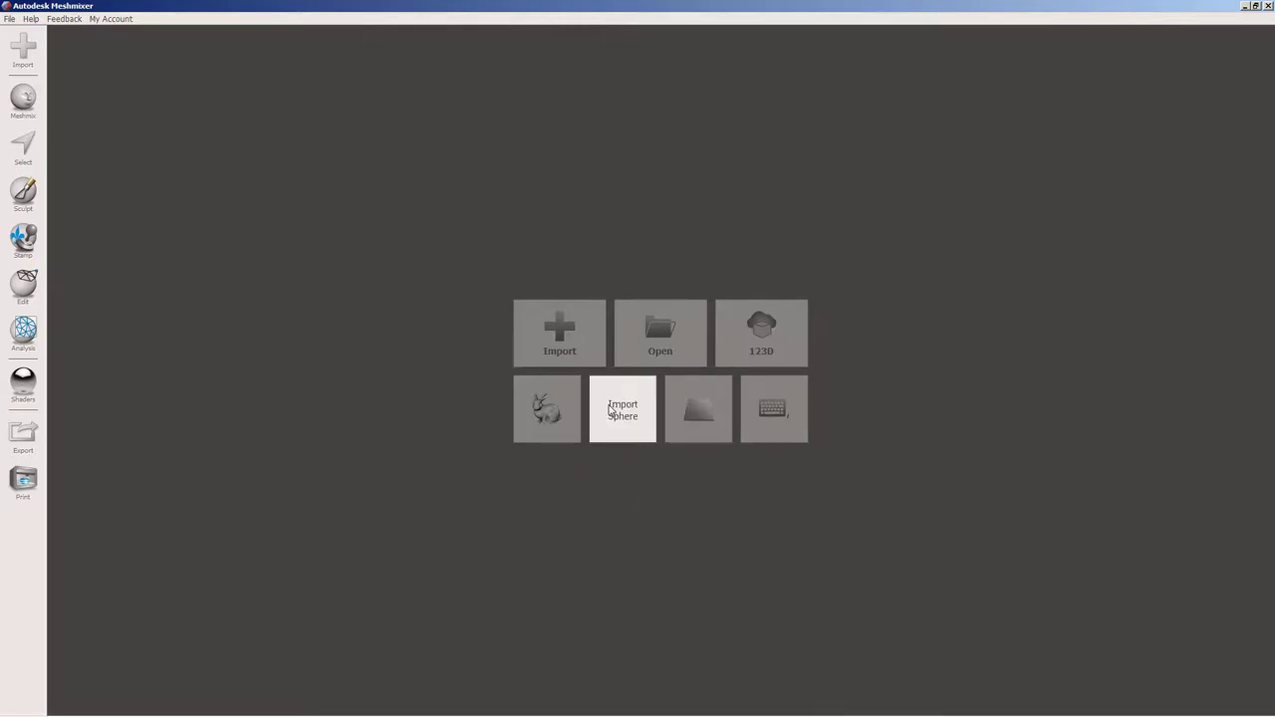
Start from a sphere and place a cylinder primitive from Meshmix beside it
{"action": "left_click", "coordinate": [618, 409]}
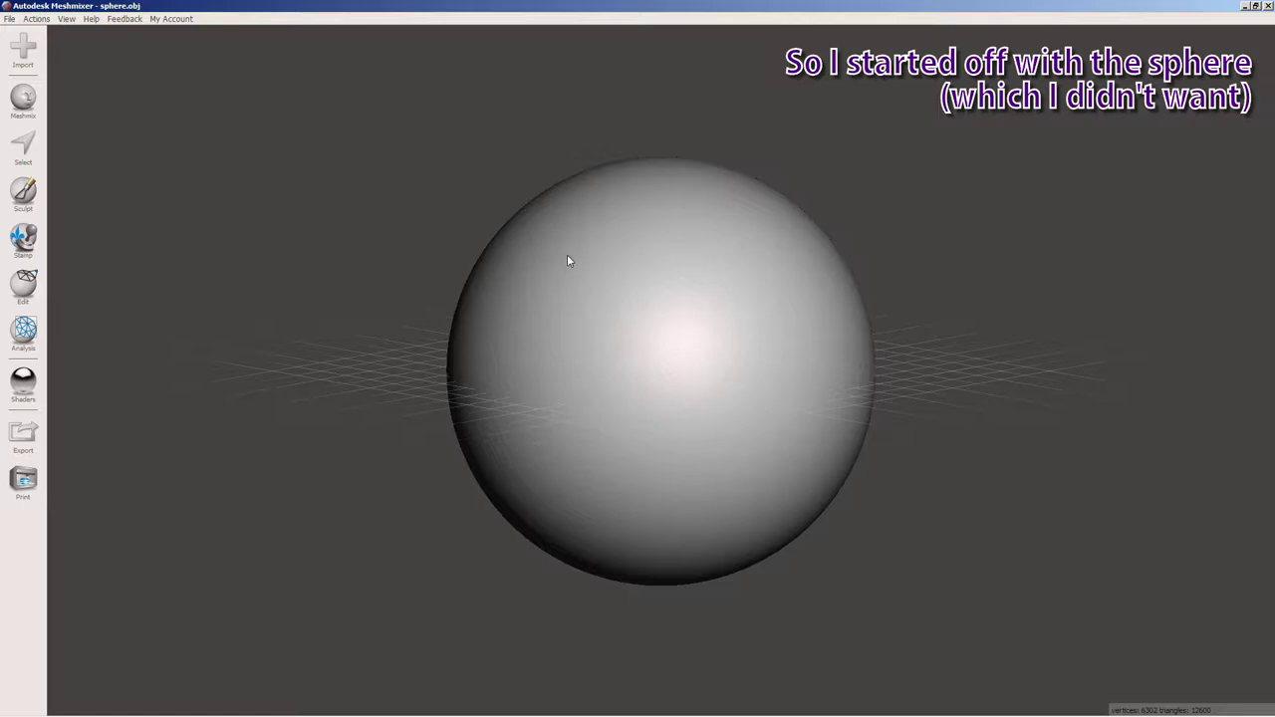
{"action": "left_click", "coordinate": [21, 104]}
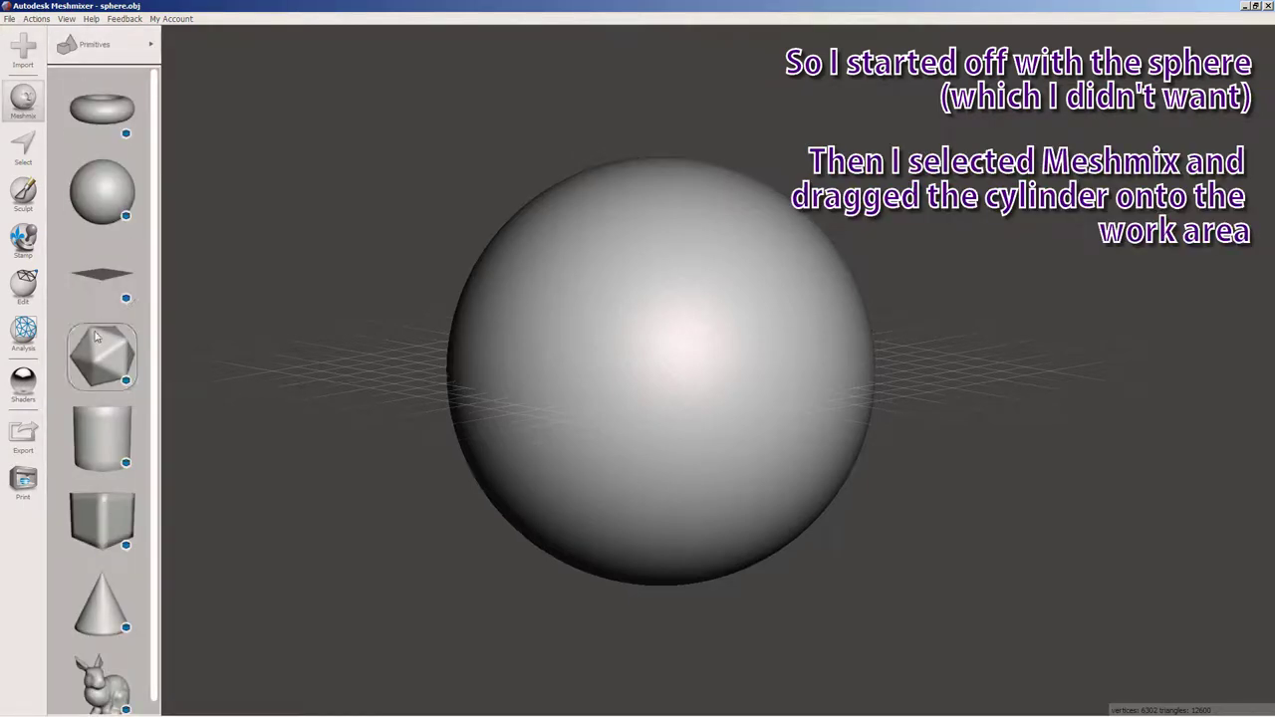
{"action": "left_click_drag", "start_coordinate": [98, 431], "coordinate": [325, 347]}
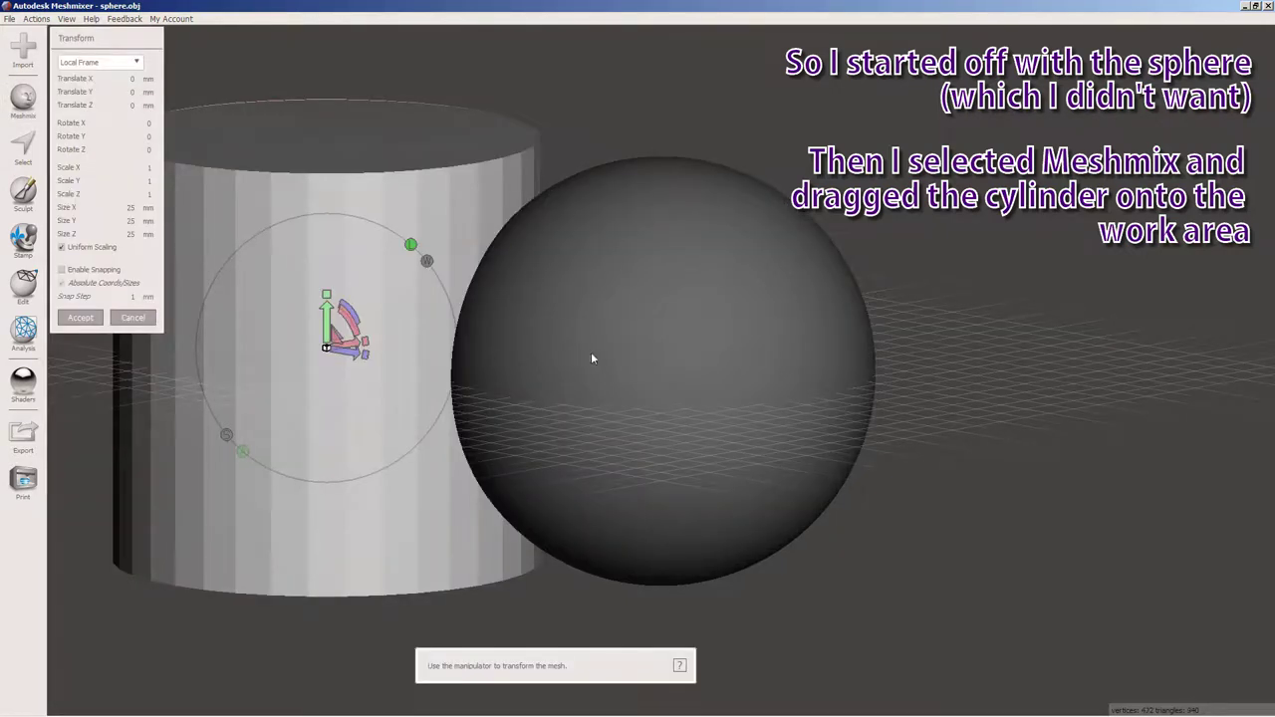
{"action": "left_click", "coordinate": [88, 319]}
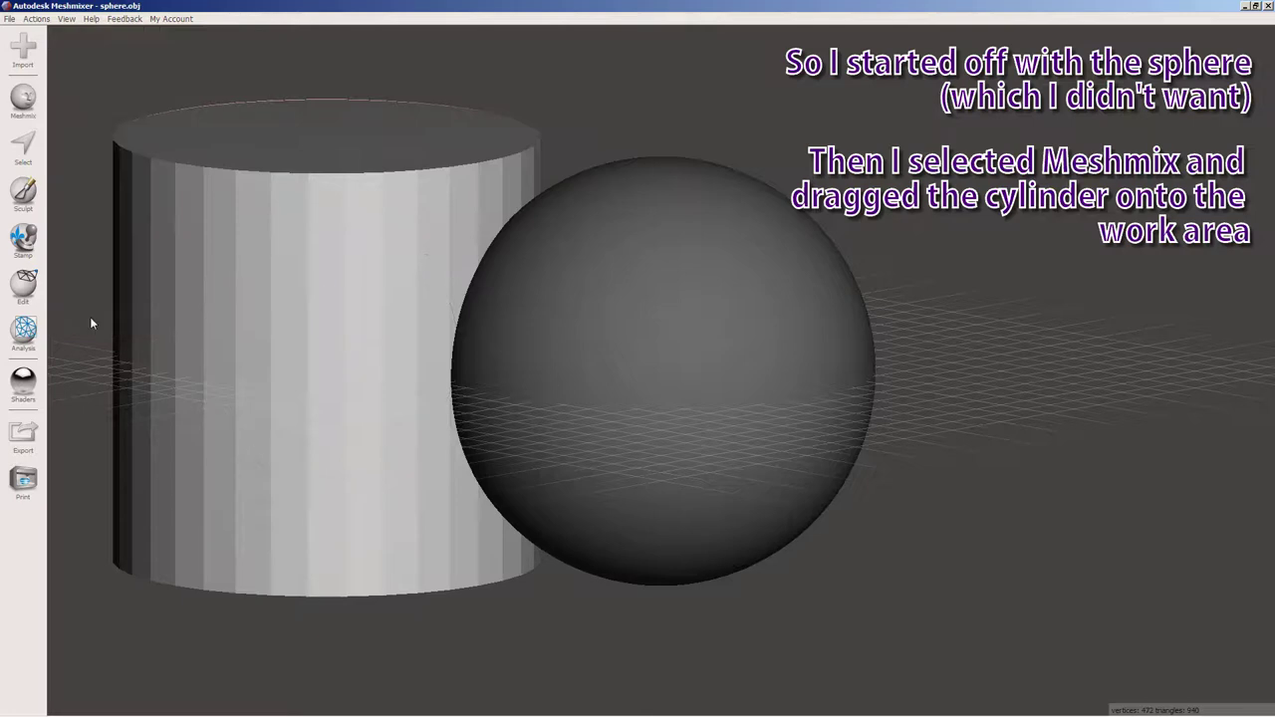
Delete the sphere and select the remaining 472-vertex, 940-triangle cylinder
{"action": "right_click_drag", "start_coordinate": [356, 356], "coordinate": [393, 432]}
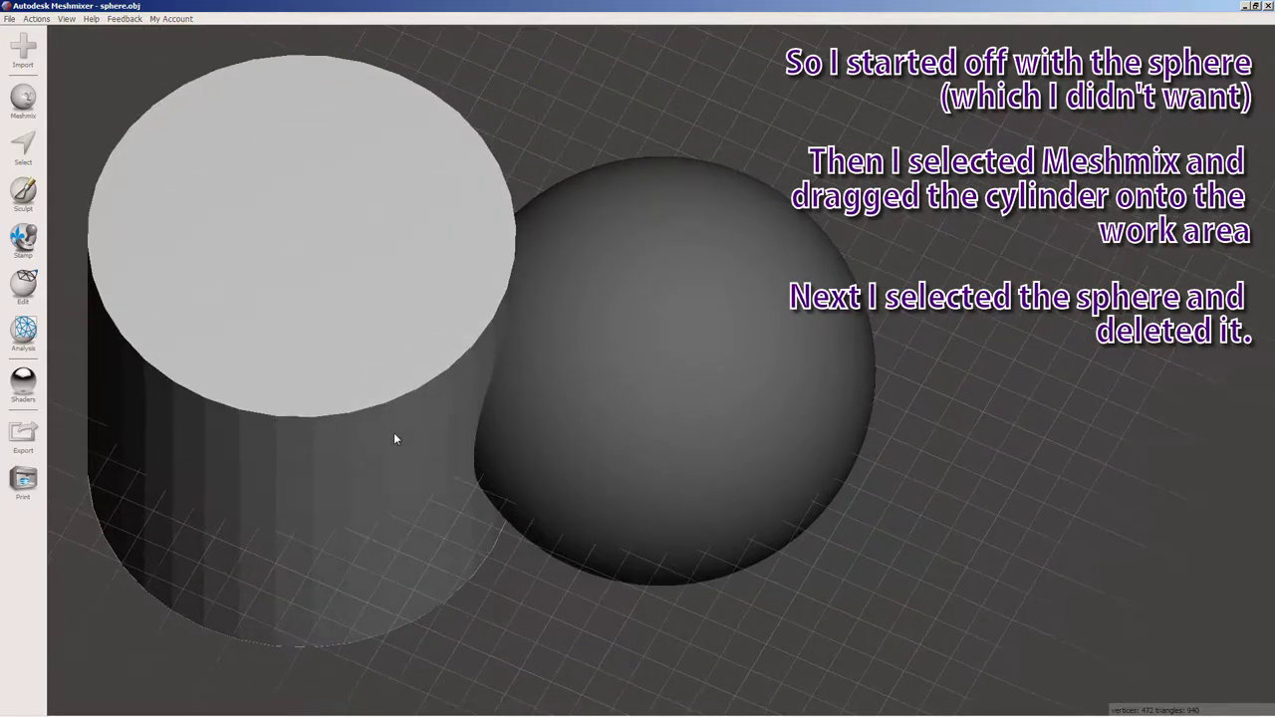
{"action": "left_click", "coordinate": [643, 340]}
{"action": "key", "text": "Delete"}
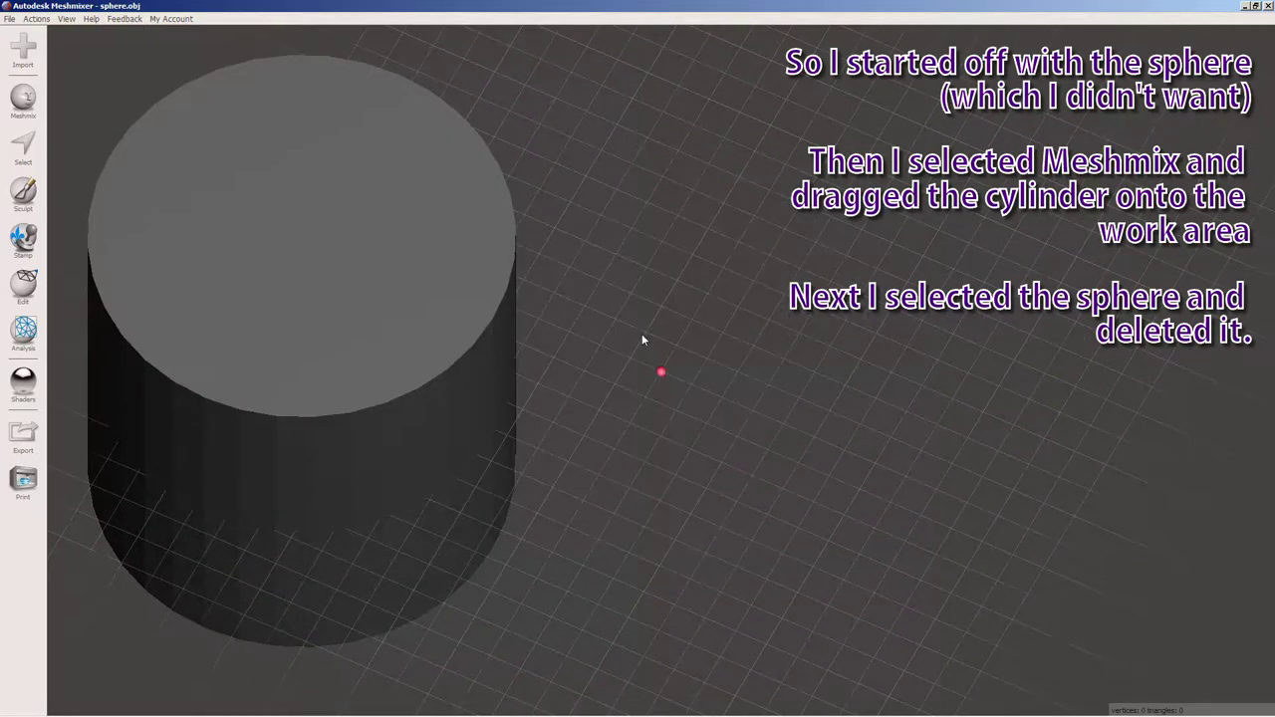
{"action": "right_click_drag", "start_coordinate": [524, 367], "coordinate": [573, 351]}
{"action": "left_click", "coordinate": [407, 323]}
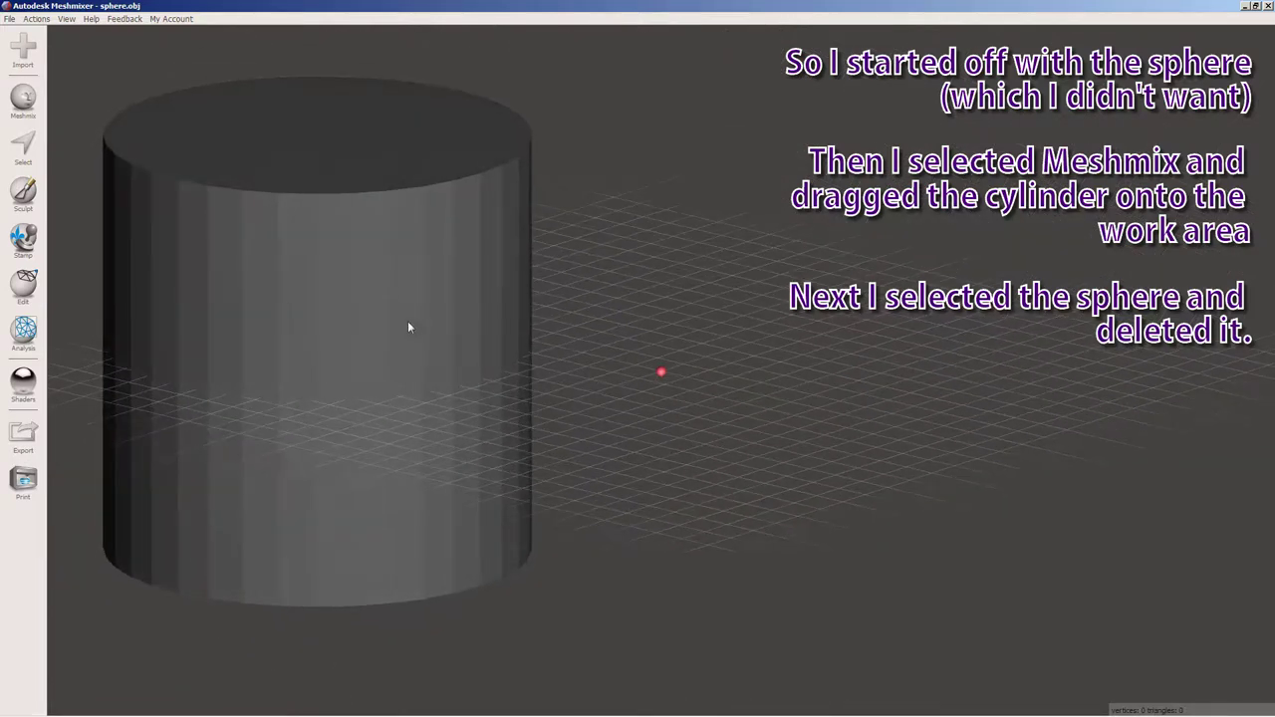
{"action": "scroll", "coordinate": [462, 397], "scroll_direction": "down", "scroll_amount": 3}
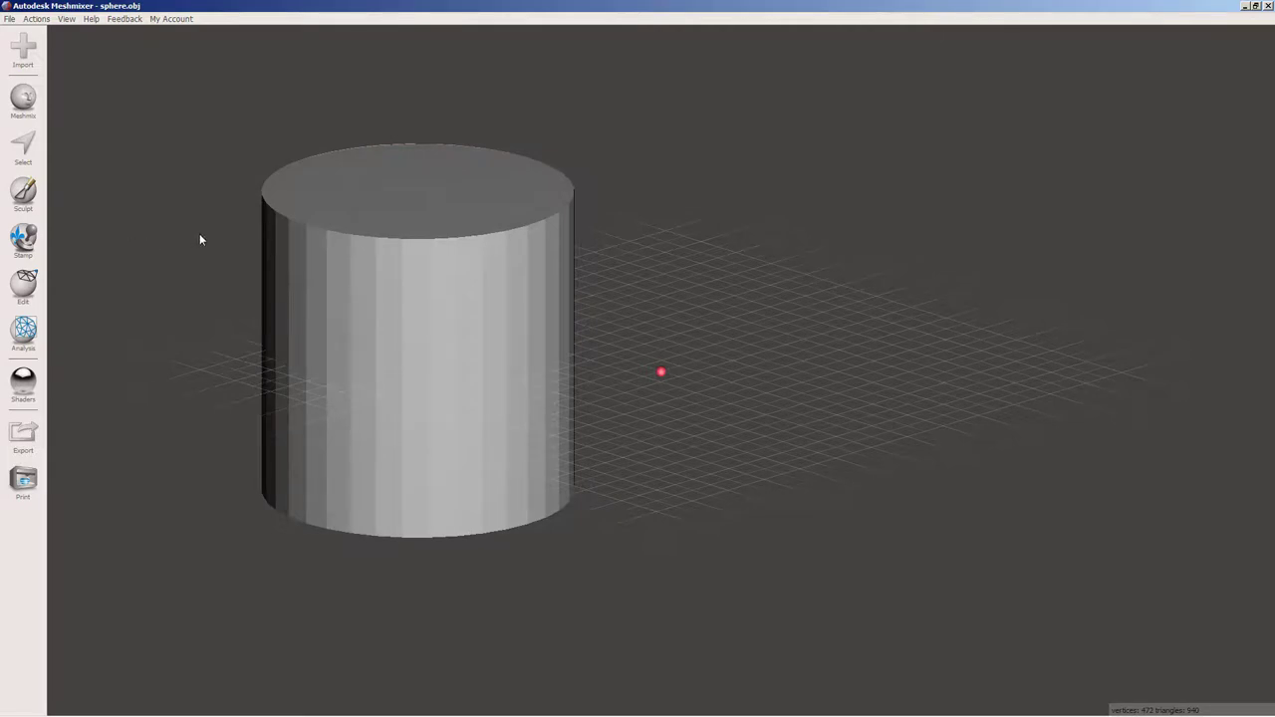
Select the whole cylinder and reduce its triangles by about 97%
{"action": "key", "text": "ctrl+a"}
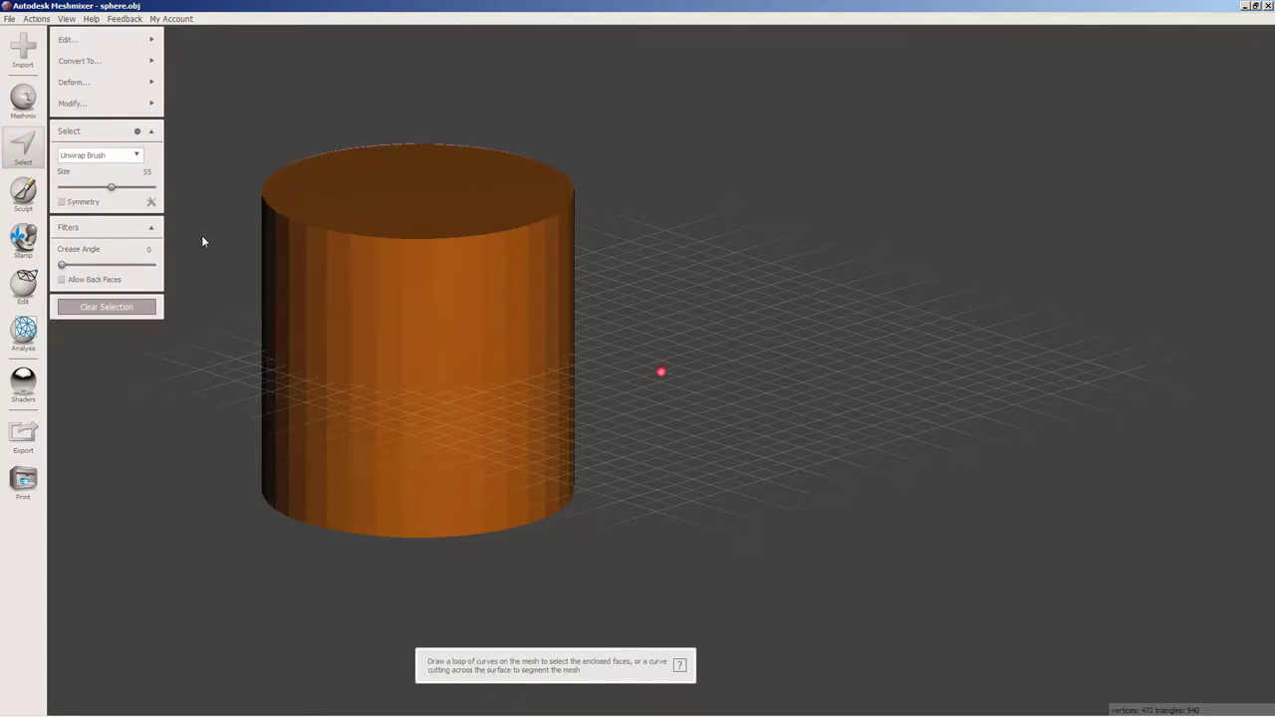
{"action": "mouse_move", "coordinate": [92, 86]}
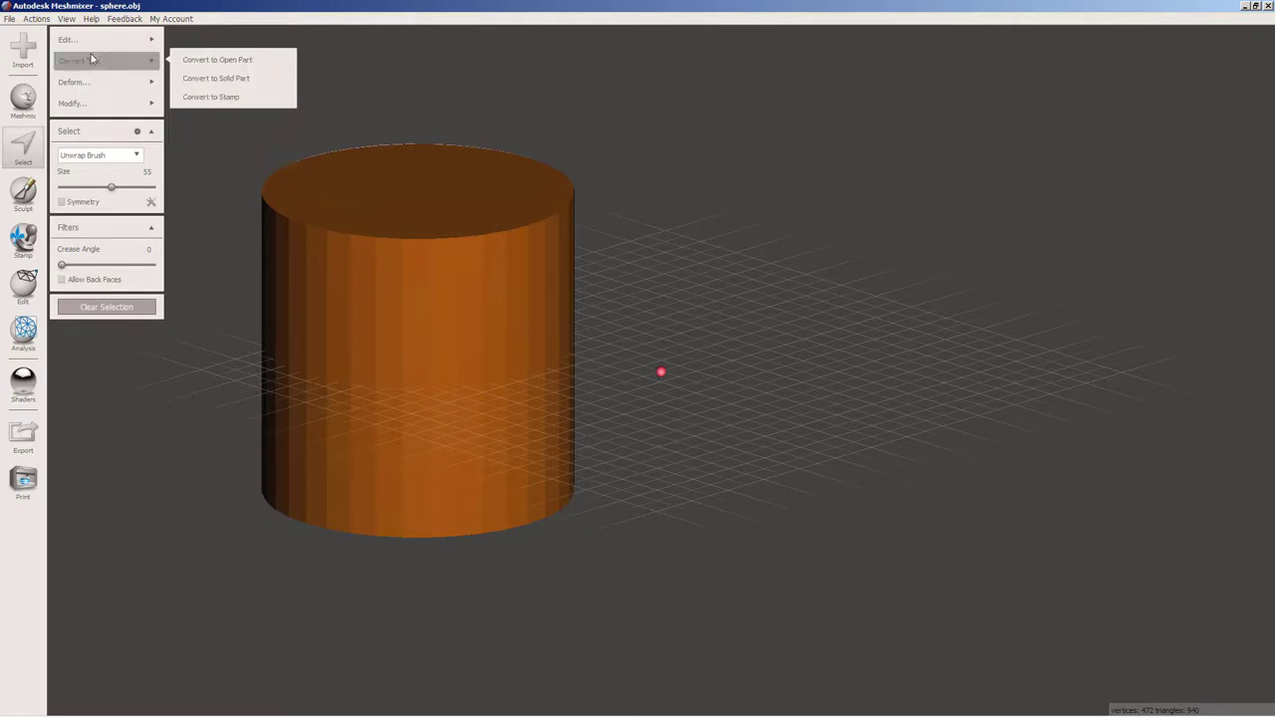
{"action": "mouse_move", "coordinate": [92, 45]}
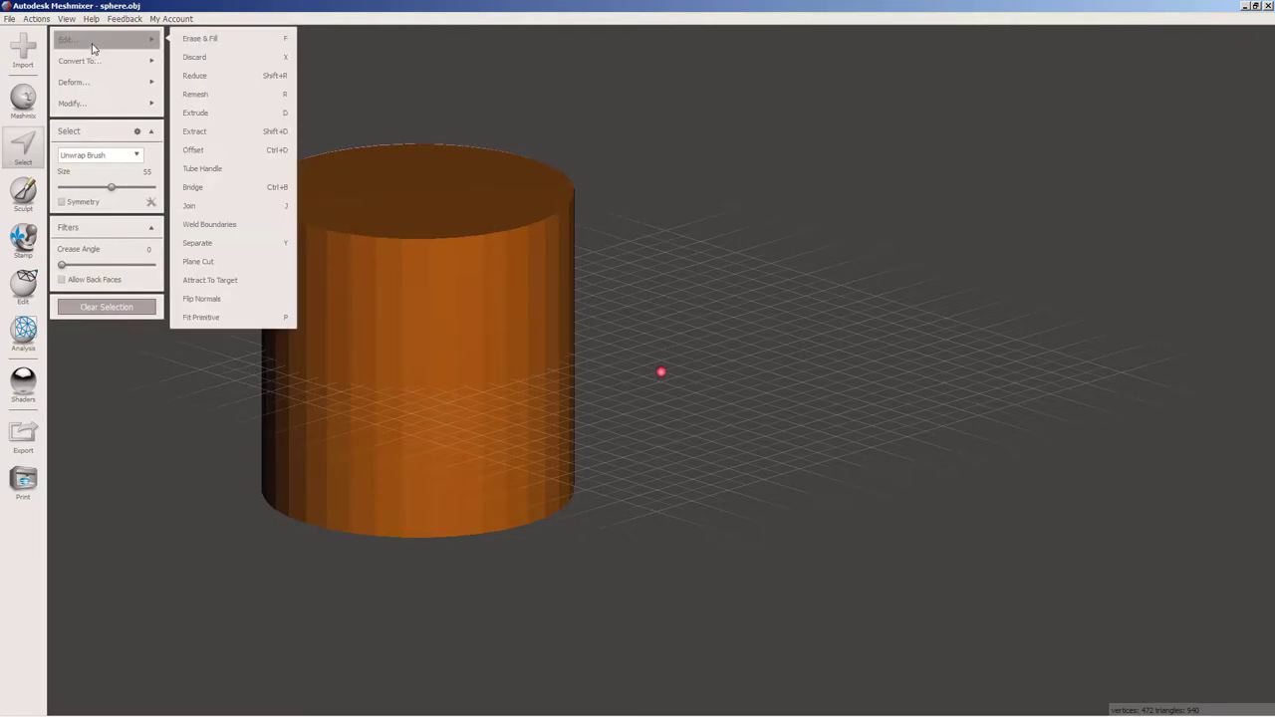
{"action": "left_click", "coordinate": [215, 82]}
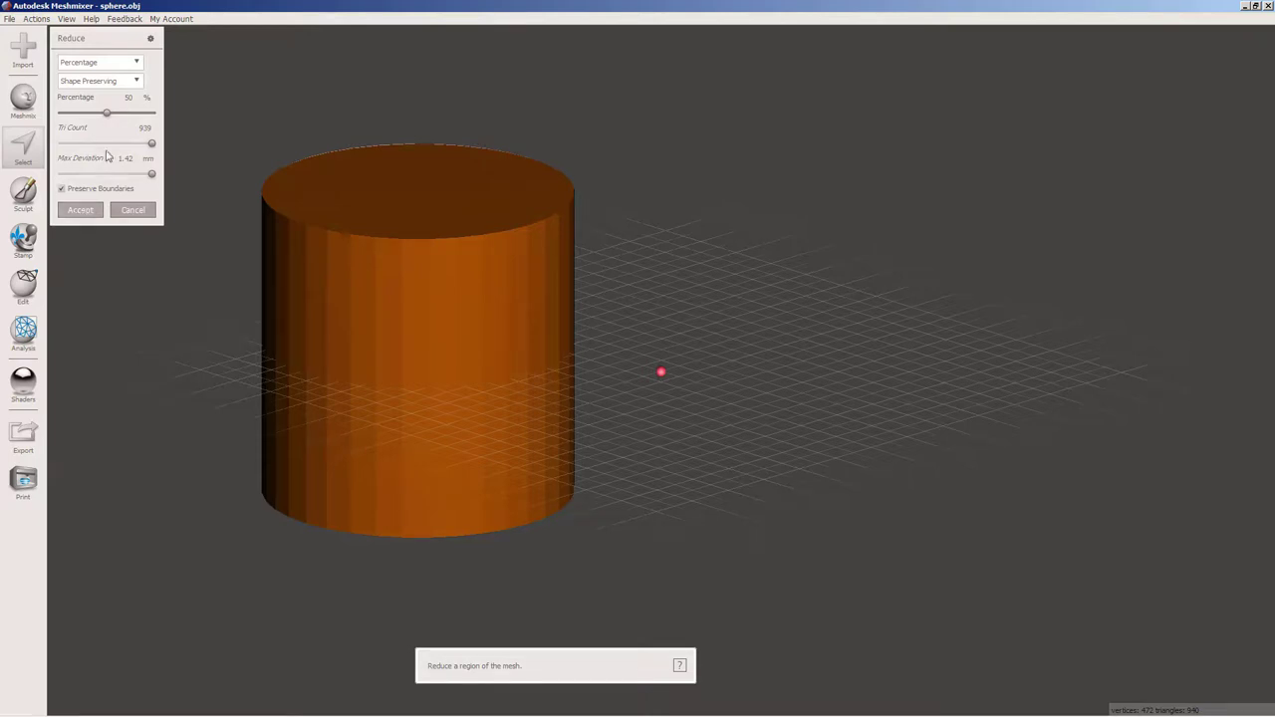
{"action": "left_click_drag", "start_coordinate": [106, 113], "coordinate": [150, 116]}
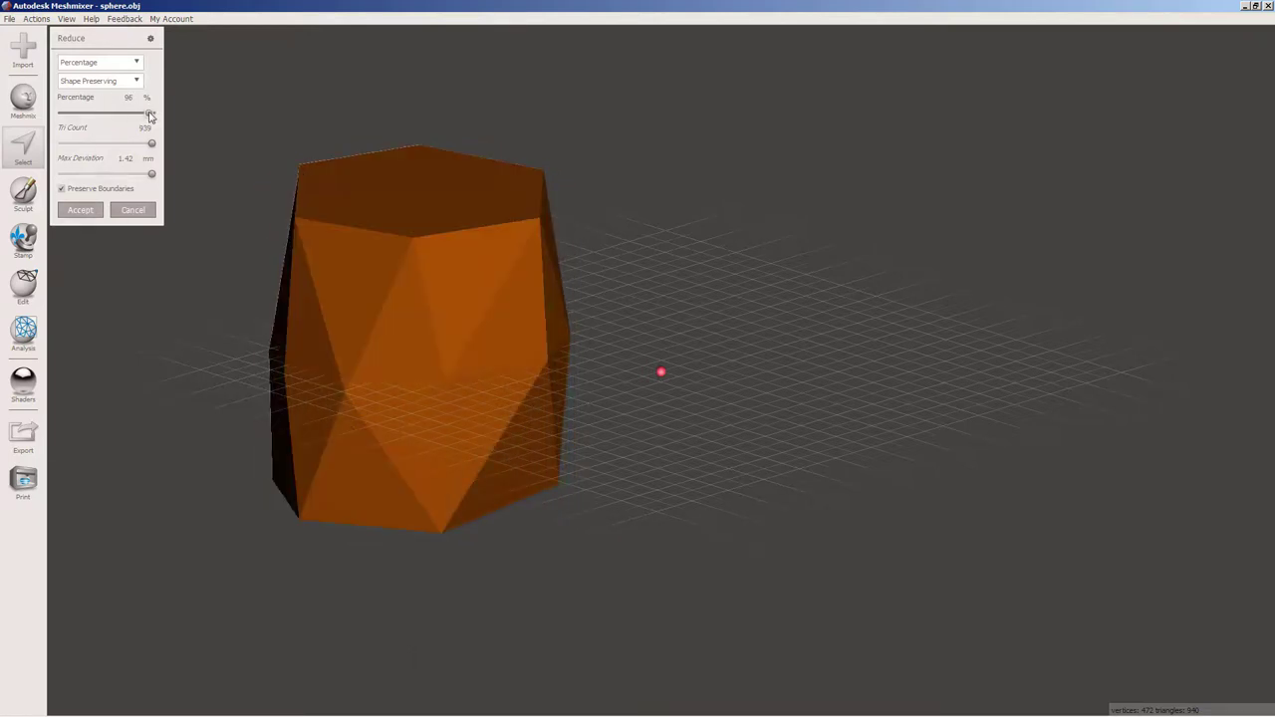
{"action": "left_click", "coordinate": [80, 209]}
Remesh the reduced cylinder at 38% density into an 84-vertex faceted blob
{"action": "left_click", "coordinate": [148, 40]}
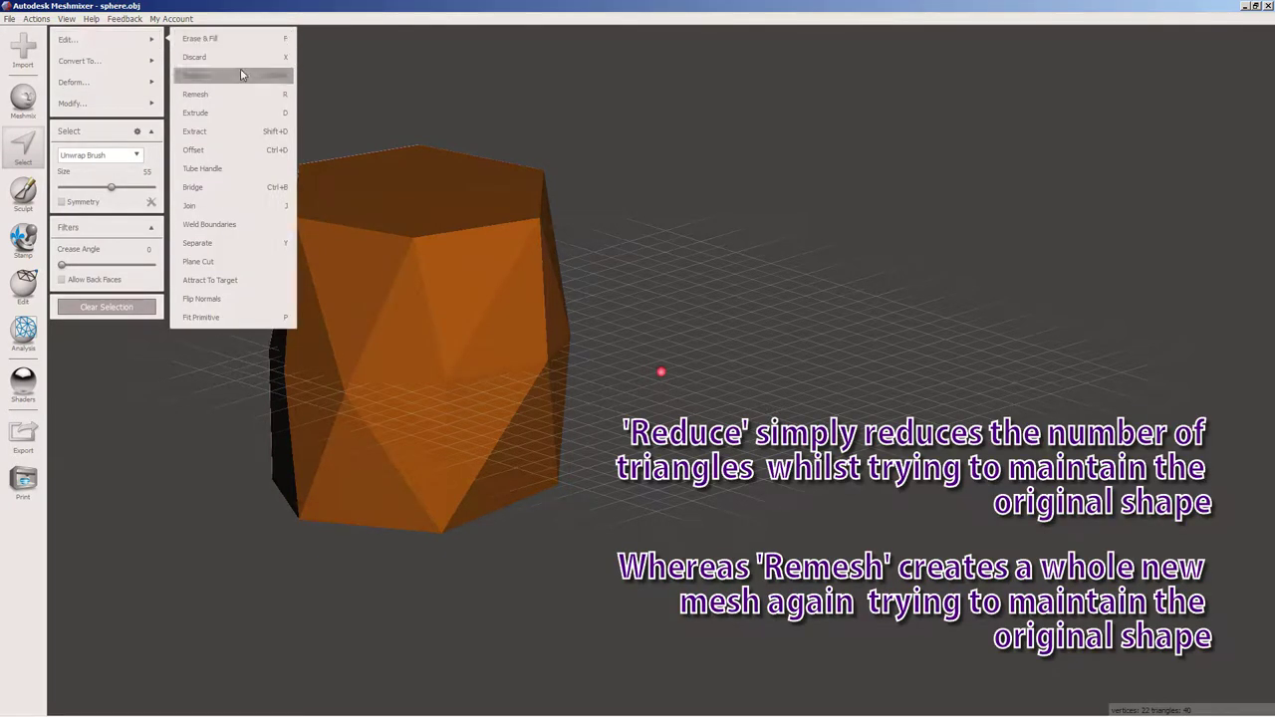
{"action": "left_click", "coordinate": [231, 94]}
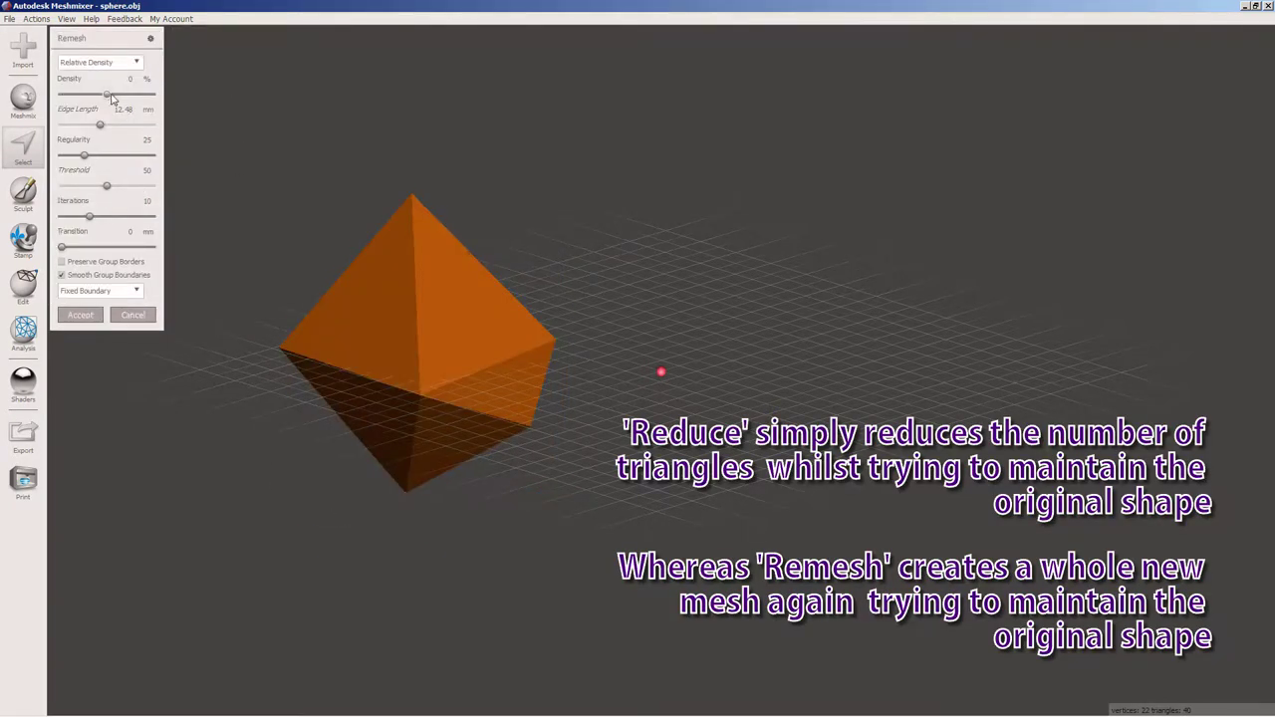
{"action": "left_click_drag", "start_coordinate": [107, 94], "coordinate": [140, 94]}
{"action": "right_click_drag", "start_coordinate": [279, 381], "coordinate": [376, 365]}
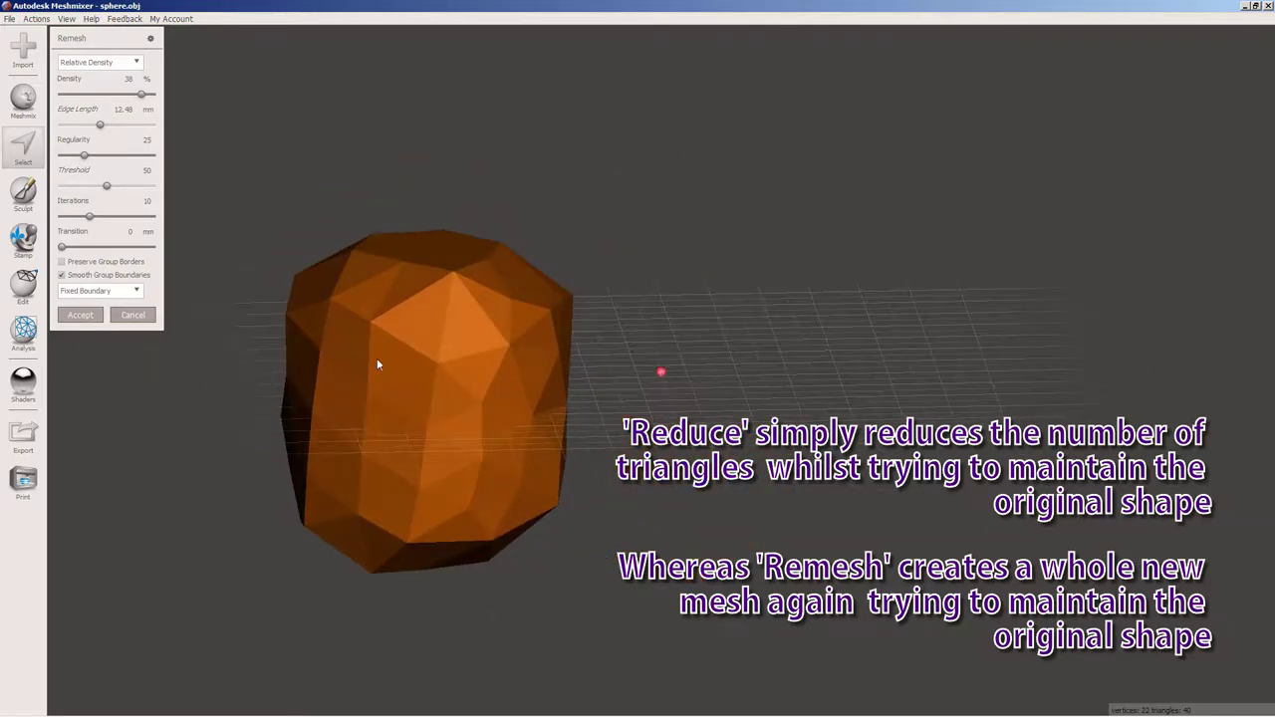
{"action": "right_click_drag", "start_coordinate": [273, 367], "coordinate": [120, 338]}
{"action": "left_click", "coordinate": [91, 315]}
{"action": "right_click_drag", "start_coordinate": [199, 324], "coordinate": [317, 276]}
Remesh the blob again at a higher density
{"action": "left_click", "coordinate": [23, 192]}
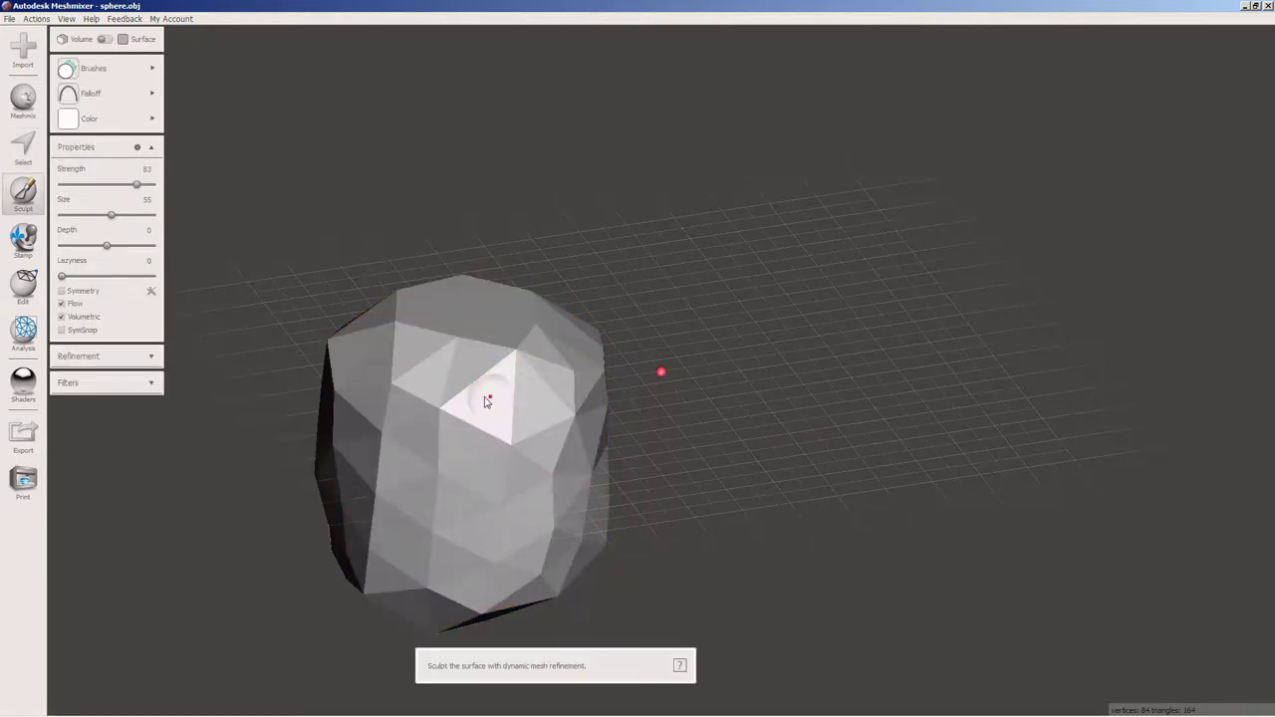
{"action": "key", "text": "r"}
{"action": "left_click", "coordinate": [81, 315]}
{"action": "right_click_drag", "start_coordinate": [149, 329], "coordinate": [295, 335]}
Sculpt raised lumps and hollows across the surface with the Draw brush
{"action": "left_click", "coordinate": [23, 192]}
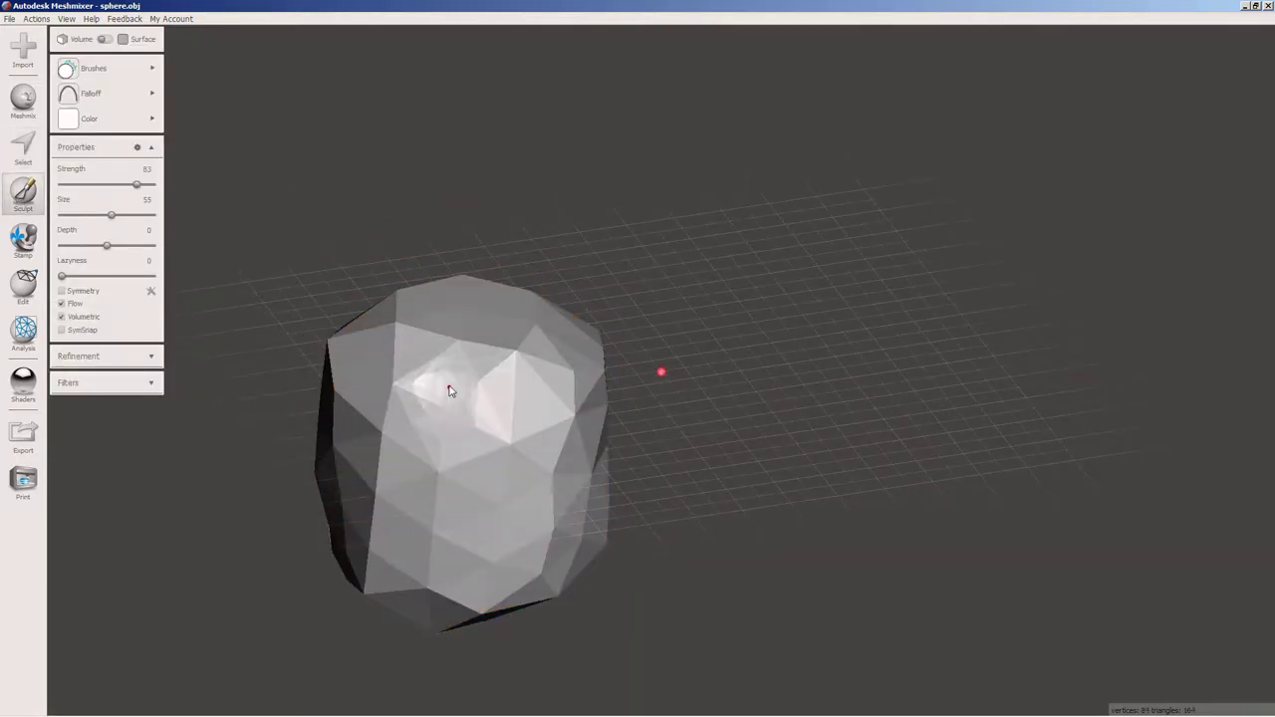
{"action": "mouse_move", "coordinate": [448, 390]}
{"action": "left_mouse_down"}
{"action": "mouse_move", "coordinate": [352, 353]}
{"action": "mouse_move", "coordinate": [377, 462]}
{"action": "mouse_move", "coordinate": [451, 480]}
{"action": "left_mouse_up"}
{"action": "right_click_drag", "start_coordinate": [451, 479], "coordinate": [388, 325]}
{"action": "mouse_move", "coordinate": [387, 325]}
{"action": "left_mouse_down"}
{"action": "mouse_move", "coordinate": [450, 301]}
{"action": "mouse_move", "coordinate": [406, 327]}
{"action": "mouse_move", "coordinate": [481, 342]}
{"action": "left_mouse_up"}
{"action": "mouse_move", "coordinate": [394, 251]}
{"action": "left_mouse_down"}
{"action": "mouse_move", "coordinate": [451, 287]}
{"action": "mouse_move", "coordinate": [529, 308]}
{"action": "left_mouse_up"}
Smooth the top with the ShrinkSmooth brush, then switch to Select mode
{"action": "left_click", "coordinate": [94, 68]}
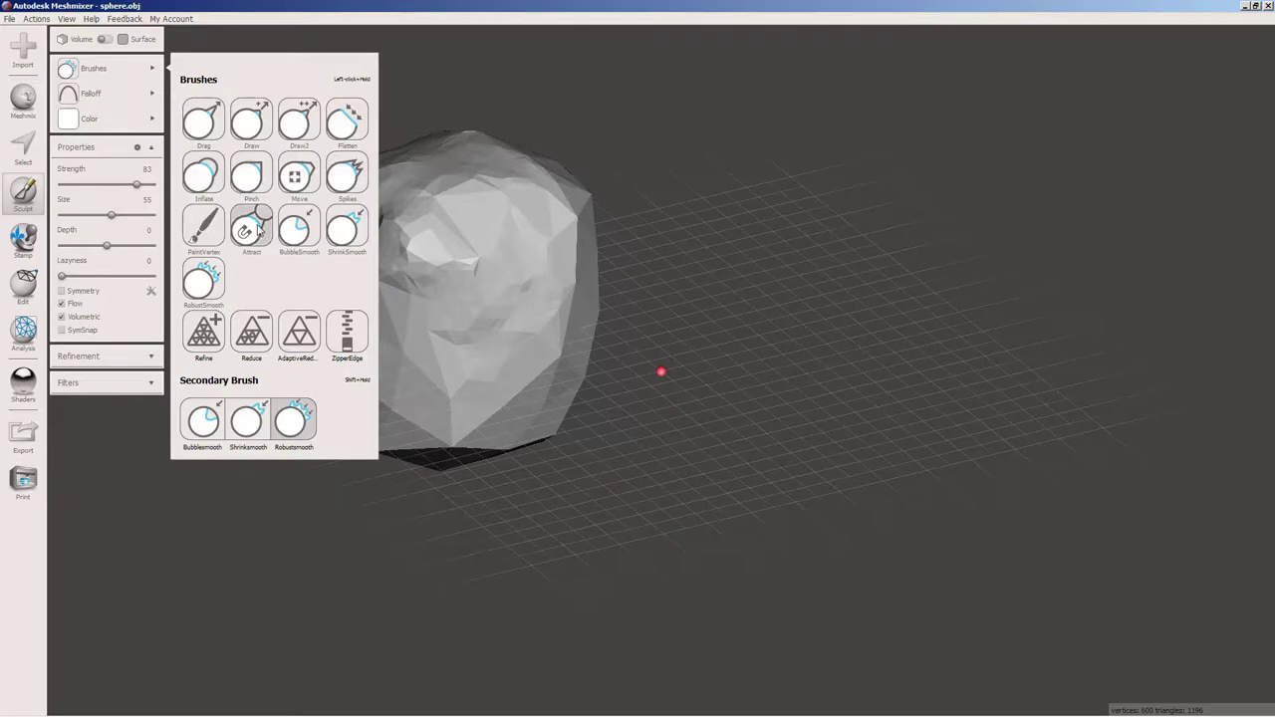
{"action": "left_click", "coordinate": [346, 229]}
{"action": "left_click_drag", "start_coordinate": [465, 186], "coordinate": [524, 256]}
{"action": "mouse_move", "coordinate": [524, 256]}
{"action": "right_mouse_down"}
{"action": "mouse_move", "coordinate": [472, 305]}
{"action": "mouse_move", "coordinate": [569, 209]}
{"action": "mouse_move", "coordinate": [561, 336]}
{"action": "mouse_move", "coordinate": [783, 342]}
{"action": "right_mouse_up"}
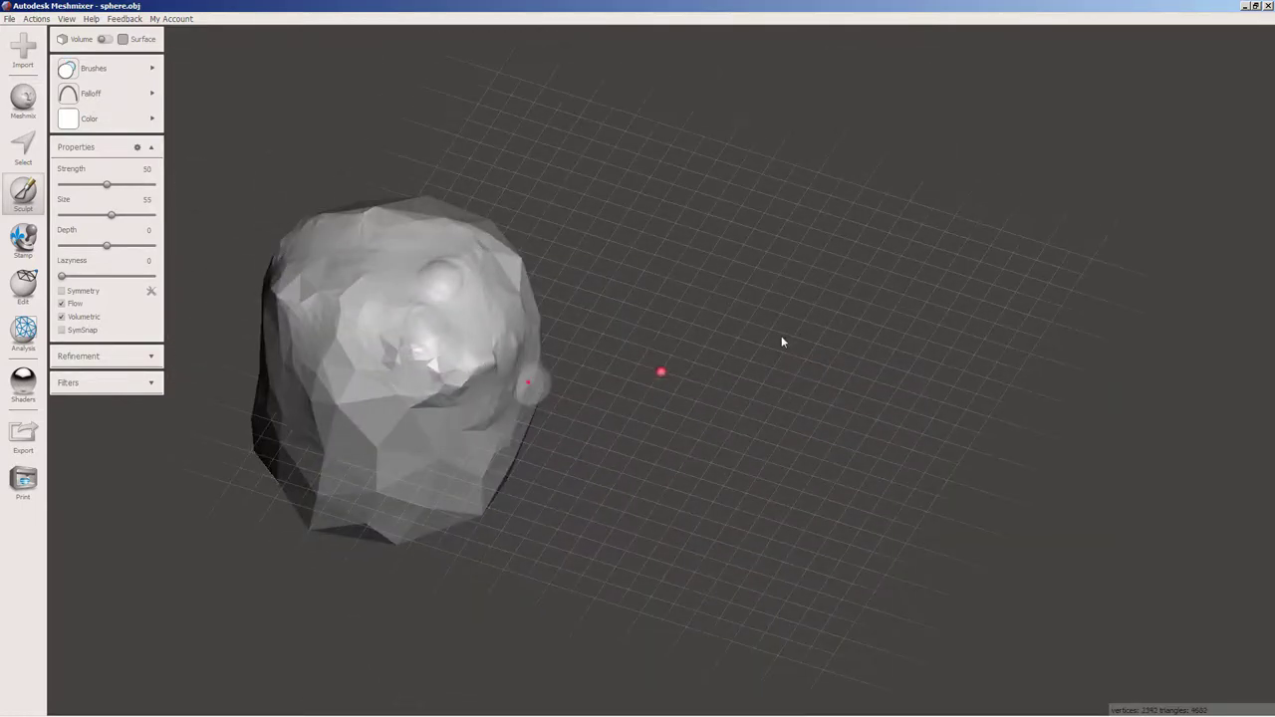
{"action": "left_click", "coordinate": [91, 93]}
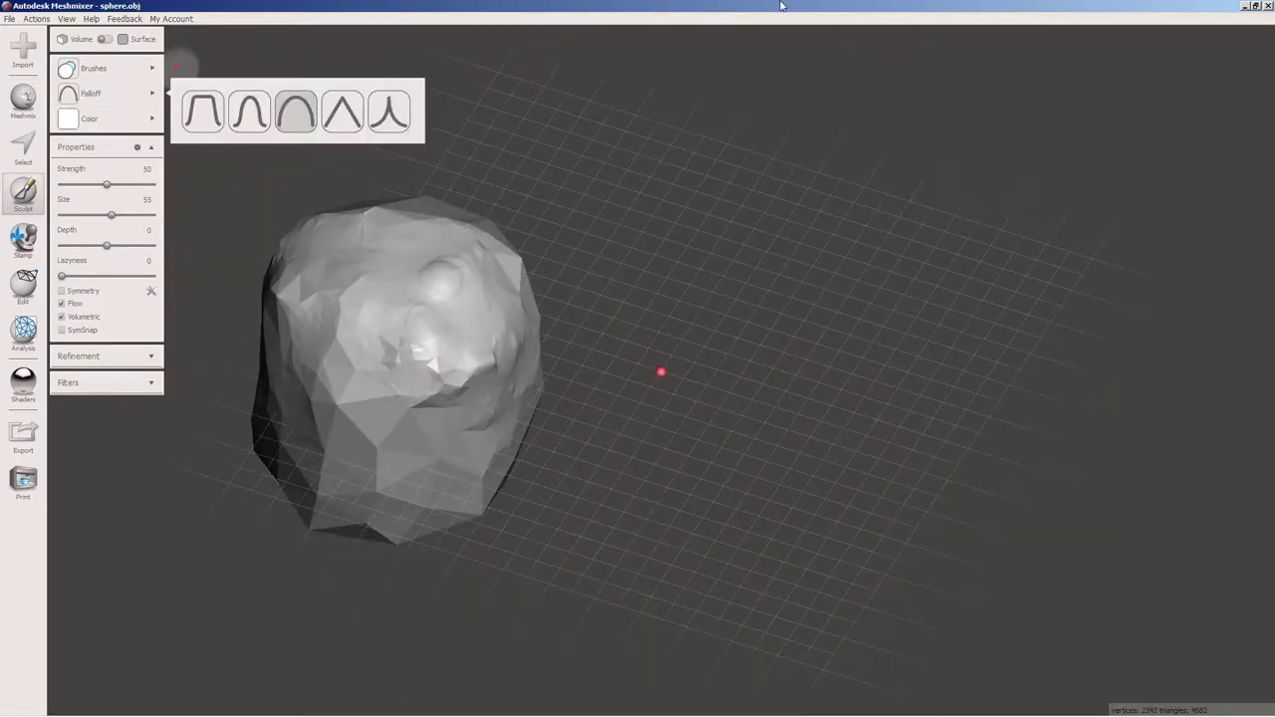
{"action": "left_click", "coordinate": [24, 150]}
Select the whole mesh, reduce it, and raise it 11.289 mm upward
{"action": "key", "text": "ctrl+a"}
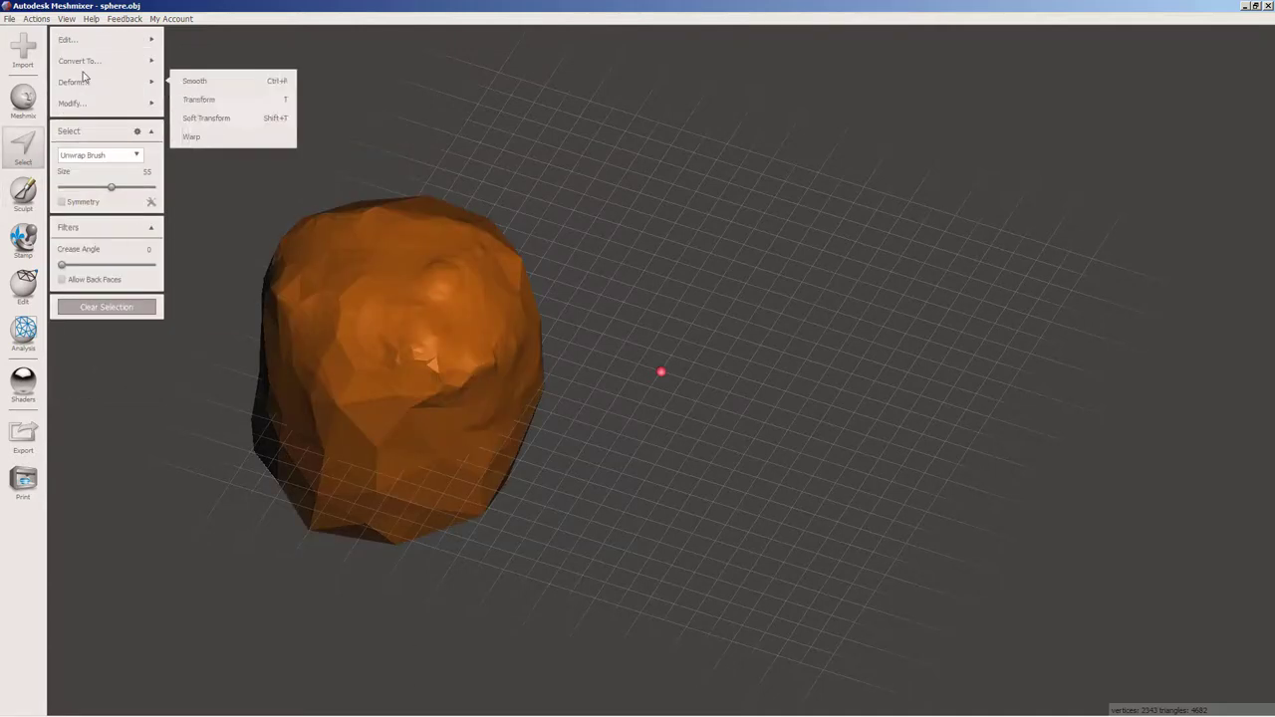
{"action": "mouse_move", "coordinate": [86, 38]}
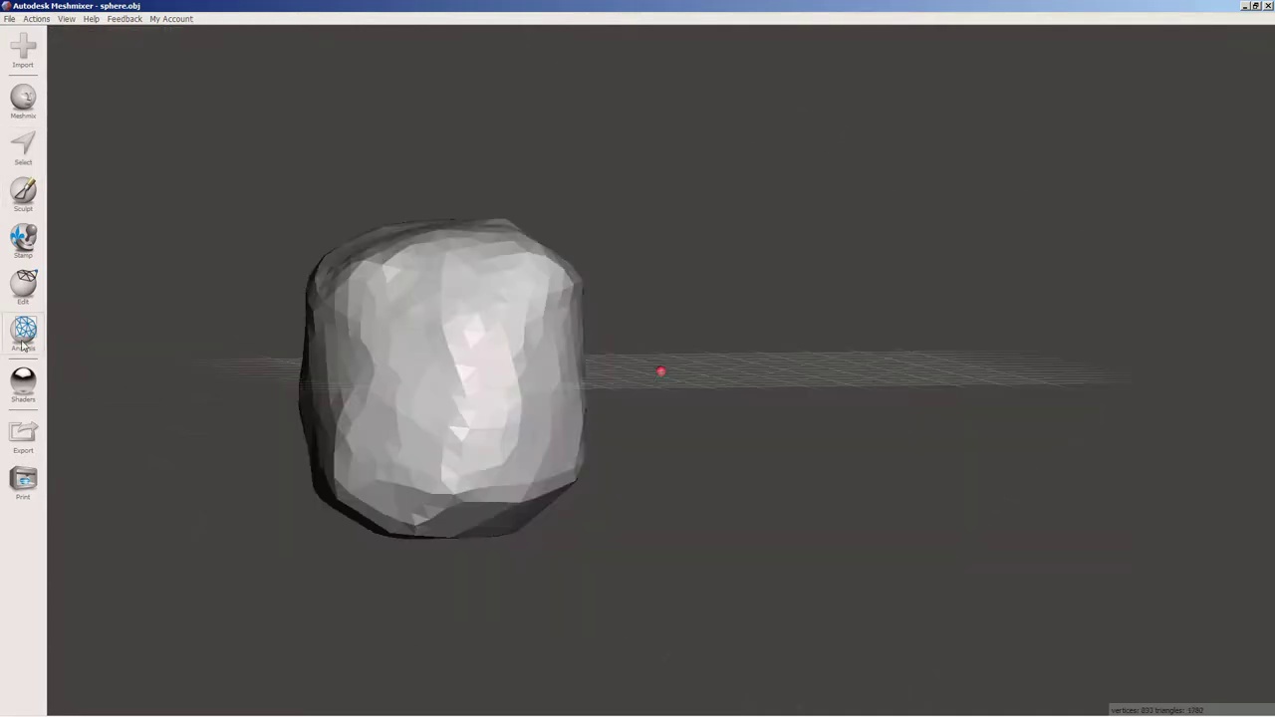
{"action": "left_click", "coordinate": [24, 284]}
{"action": "left_click", "coordinate": [95, 70]}
{"action": "left_click_drag", "start_coordinate": [447, 344], "coordinate": [447, 249]}
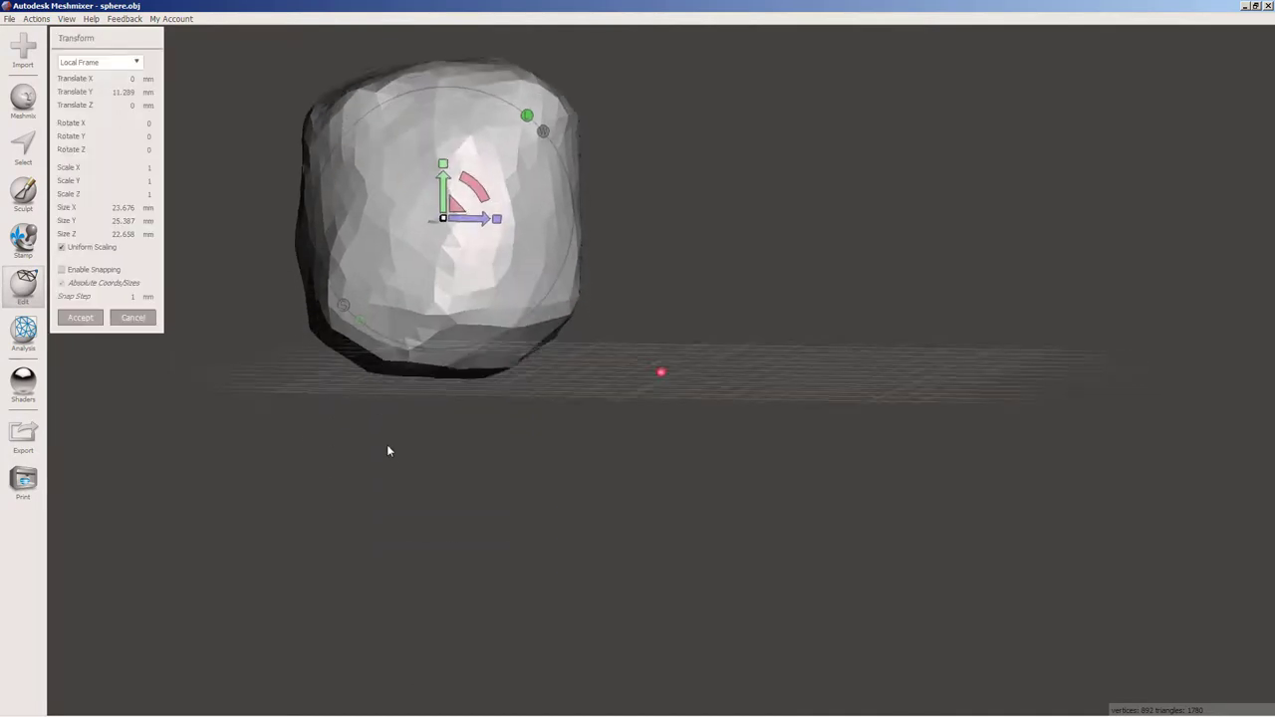
{"action": "left_click", "coordinate": [80, 317]}
Plane-cut the bottom of the mesh to give it a flat base
{"action": "left_click", "coordinate": [96, 146]}
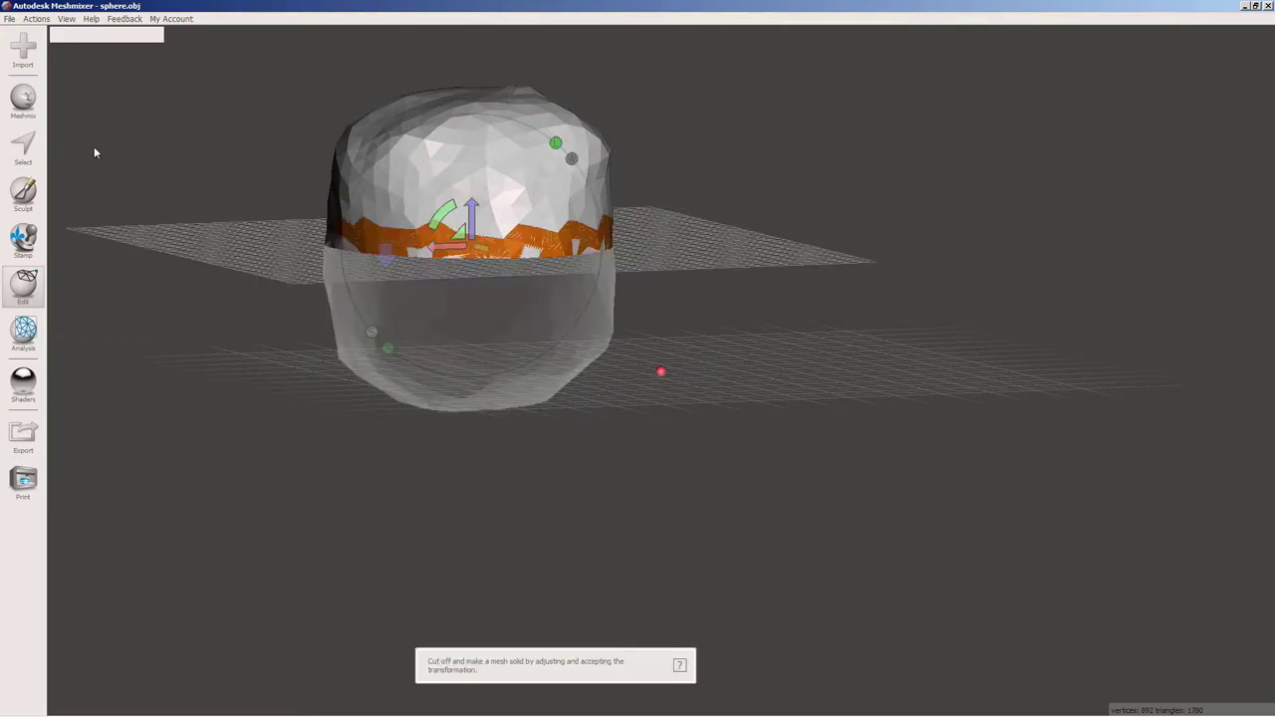
{"action": "left_click_drag", "start_coordinate": [468, 207], "coordinate": [456, 357]}
{"action": "right_click_drag", "start_coordinate": [456, 357], "coordinate": [215, 188]}
{"action": "key", "text": "Return"}
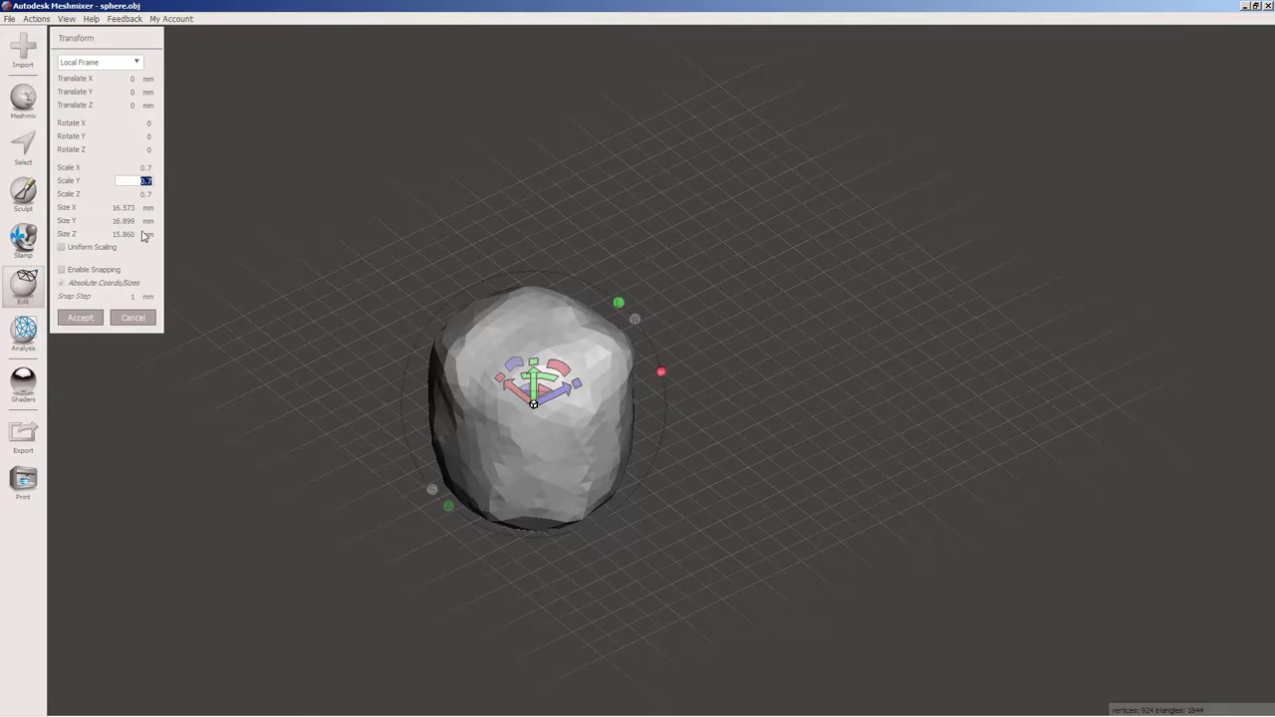
Scale the mesh to 0.7 in X and Z, keeping Y at 1, into a tall egg
{"action": "type", "text": "1"}
{"action": "key", "text": "Return"}
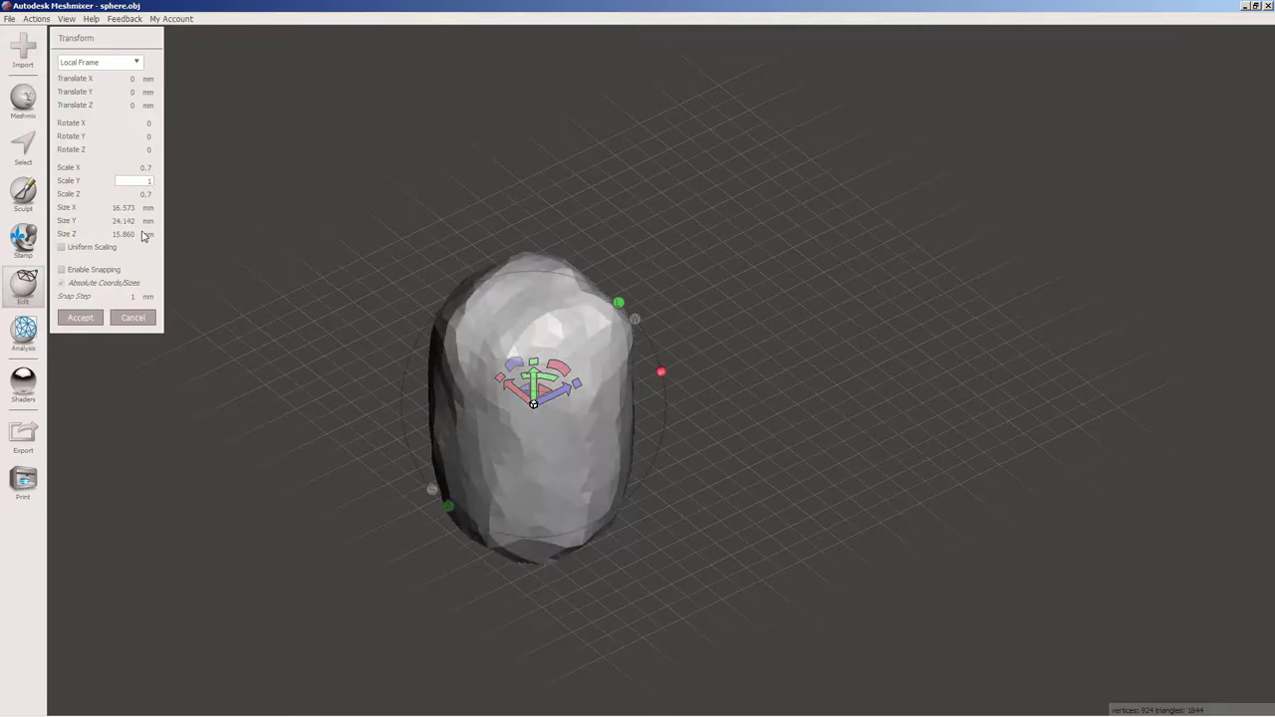
{"action": "right_click_drag", "start_coordinate": [179, 259], "coordinate": [149, 368]}
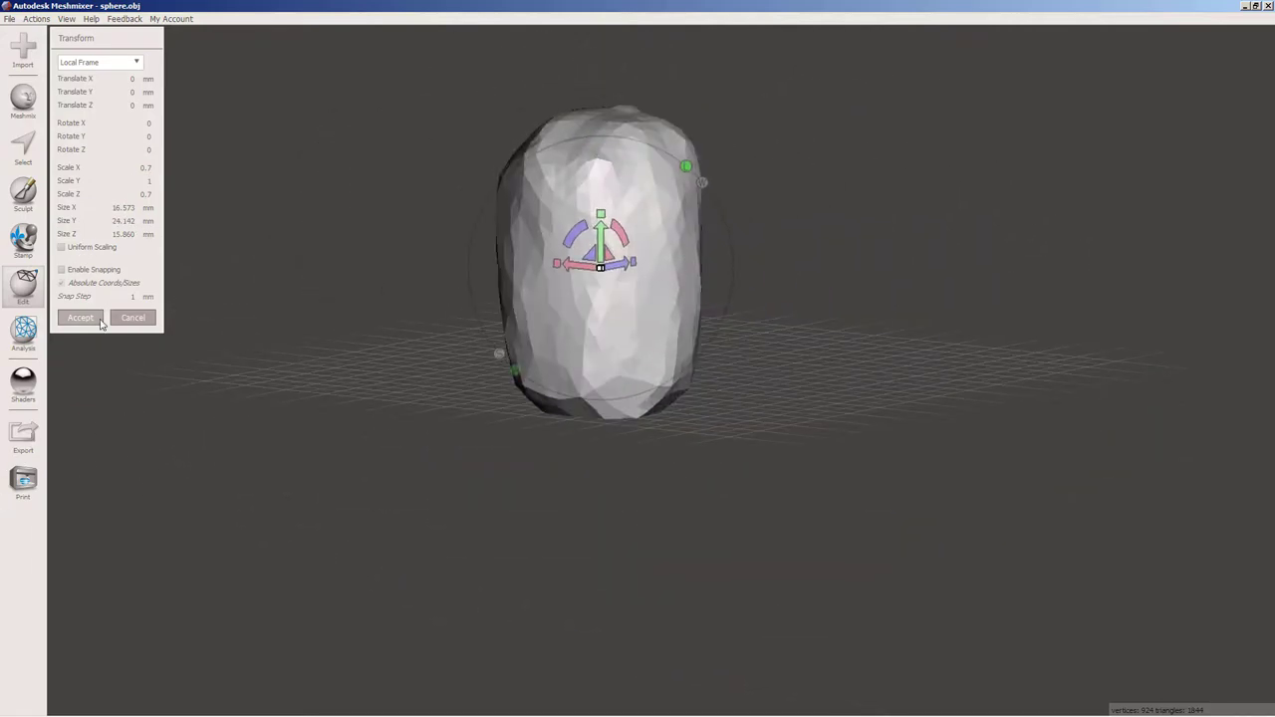
{"action": "left_click", "coordinate": [79, 317]}
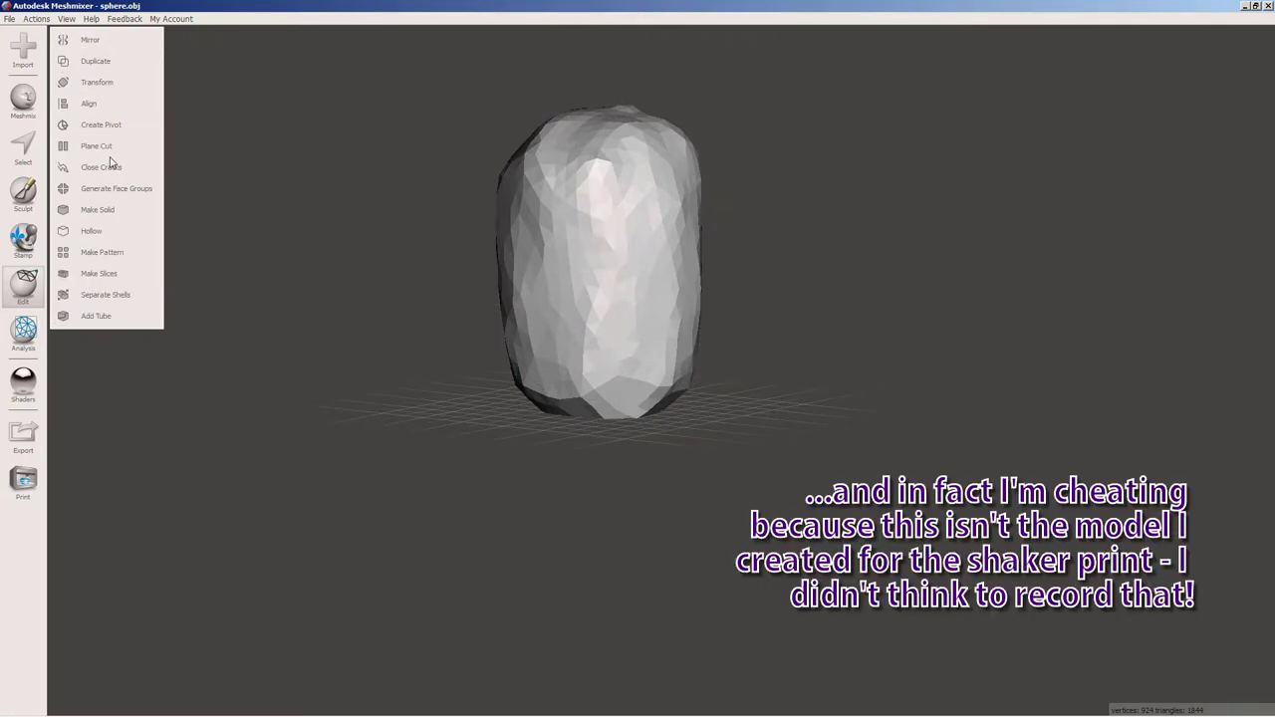
Export the model as shaker5.stl in STL ASCII format to the Shaker folder
{"action": "left_click", "coordinate": [8, 19]}
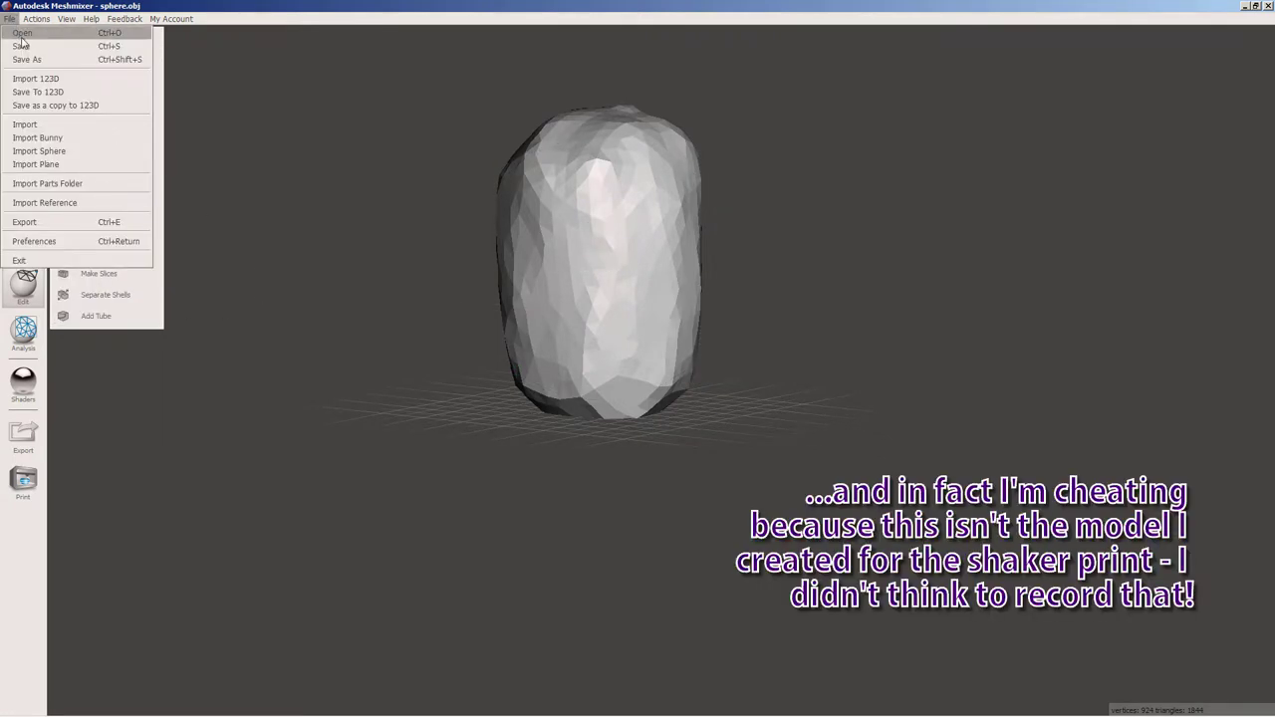
{"action": "left_click", "coordinate": [24, 222]}
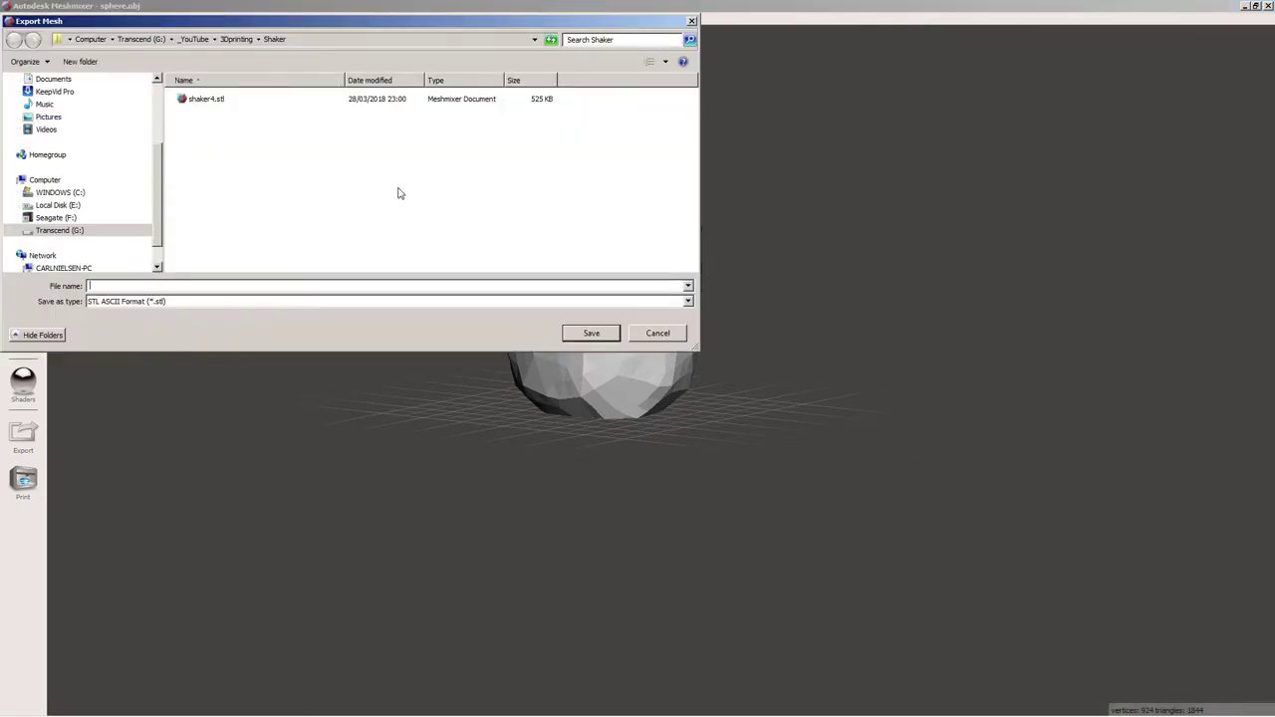
{"action": "left_click", "coordinate": [230, 100]}
{"action": "left_click", "coordinate": [115, 286]}
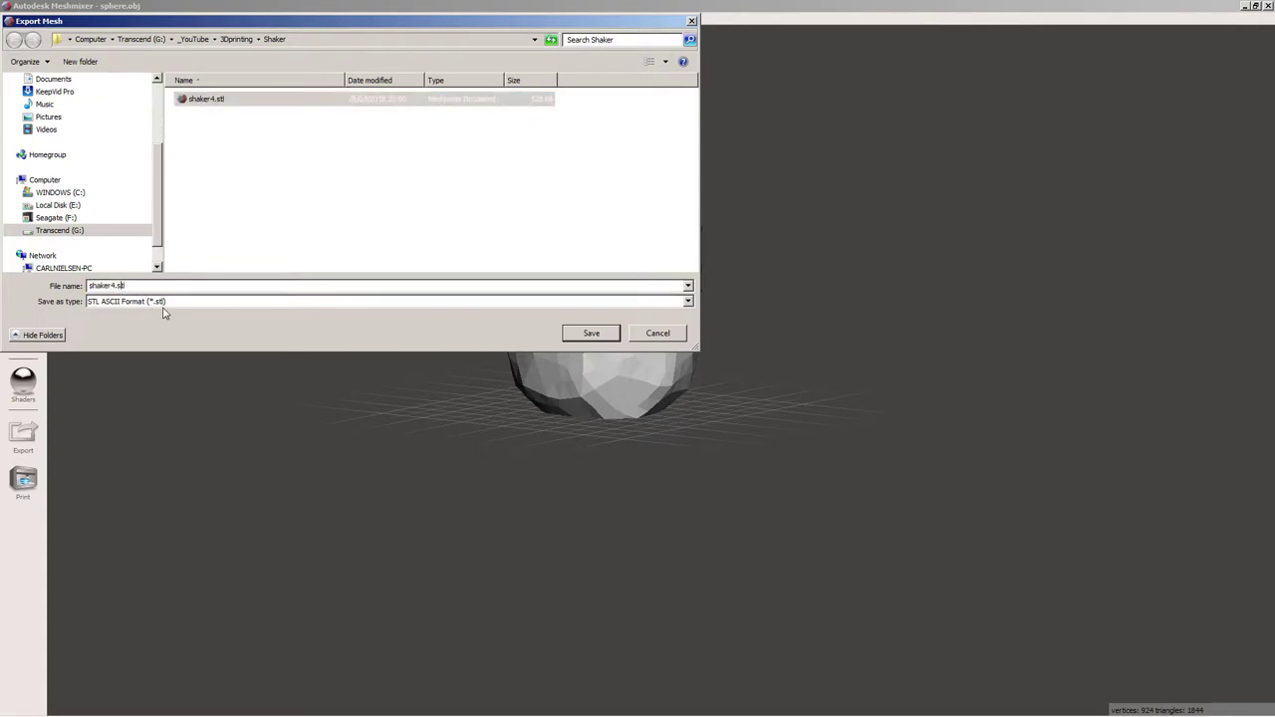
{"action": "type", "text": "5"}
{"action": "key", "text": "Return"}
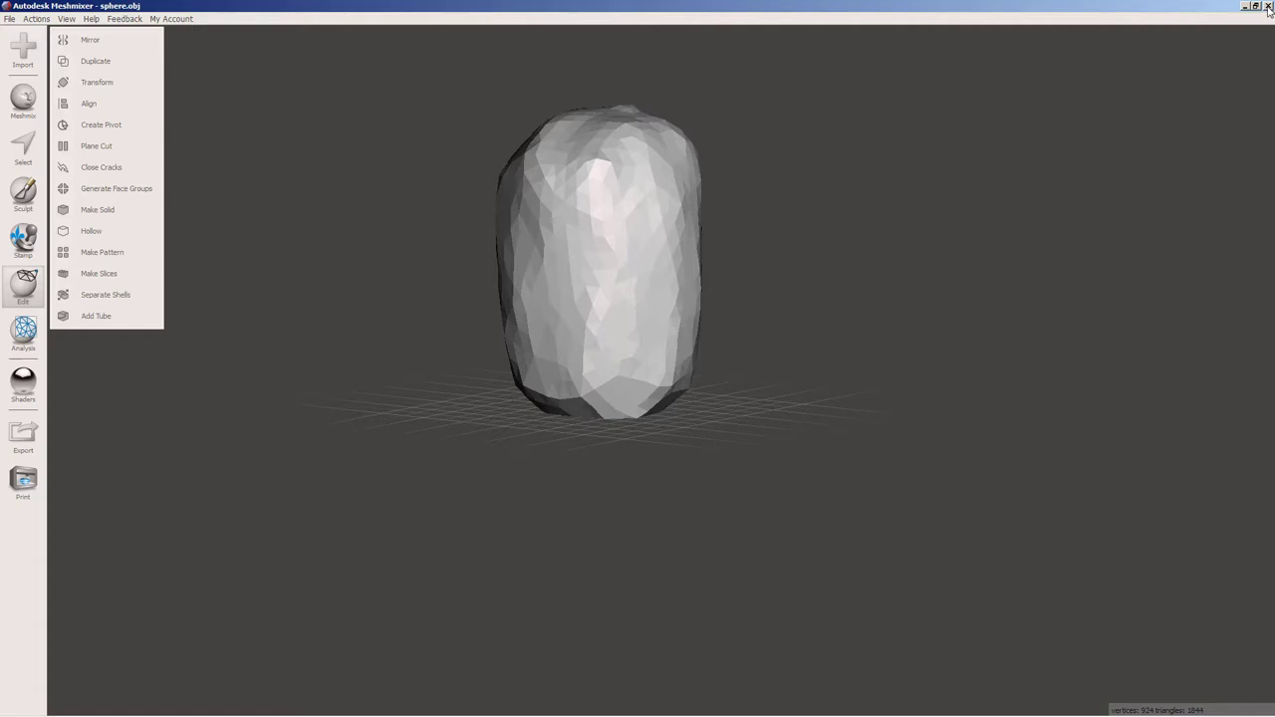
Close Meshmixer to bring up the save-changes prompt
{"action": "left_click", "coordinate": [1268, 6]}
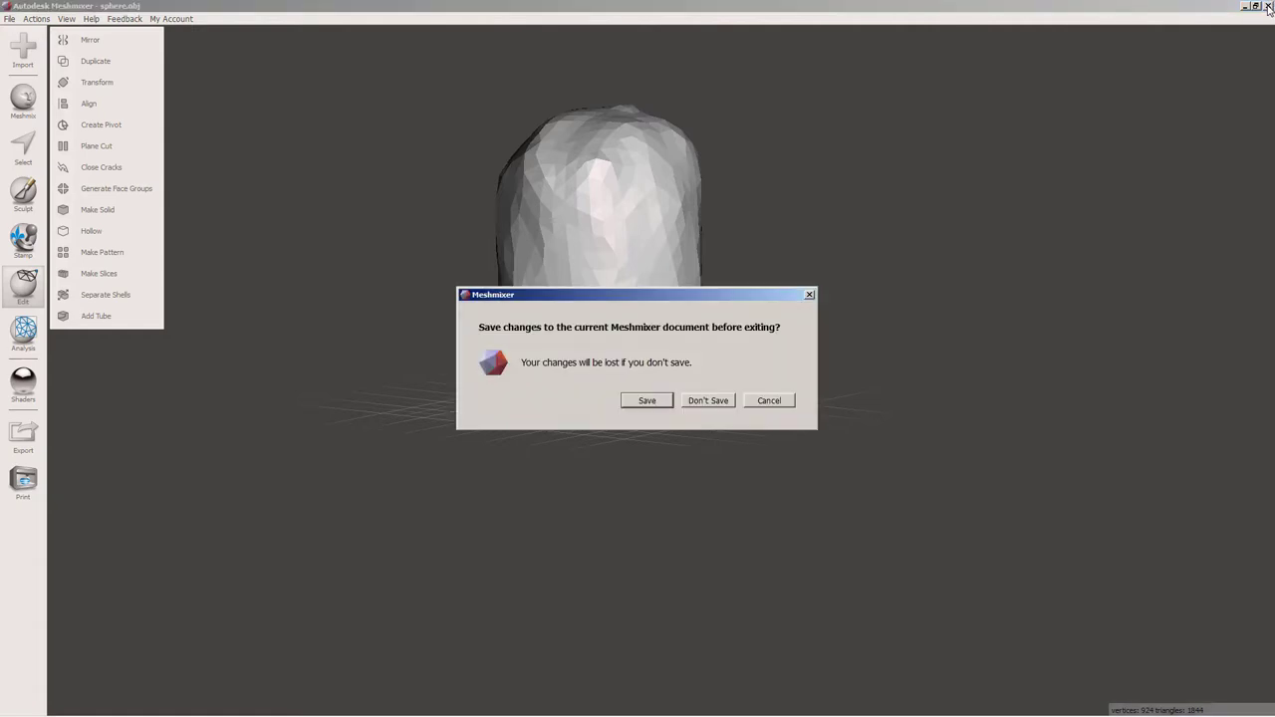